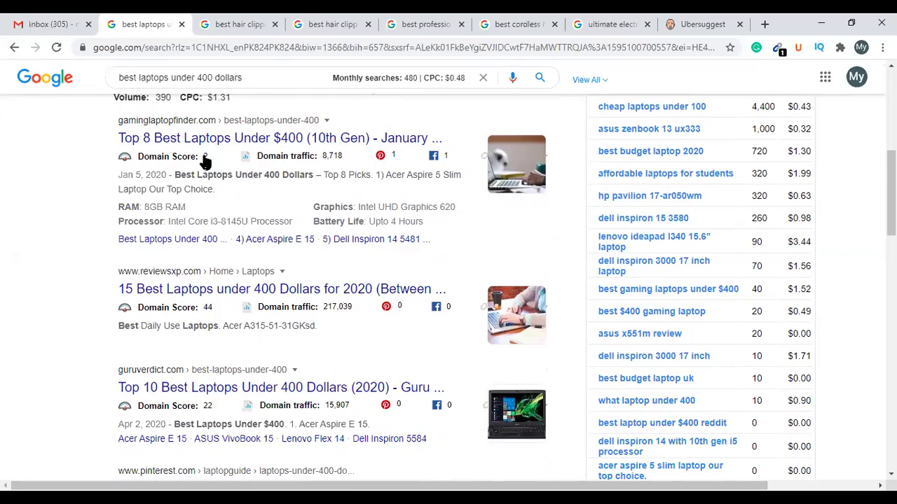
- Examine the domain scores, domain traffic and monthly search volume across the Google results for "best laptops under 400 dollars"
{"action": "scroll", "coordinate": [209, 299], "scroll_direction": "down", "scroll_amount": 2}
{"action": "scroll", "coordinate": [212, 293], "scroll_direction": "down", "scroll_amount": 6}
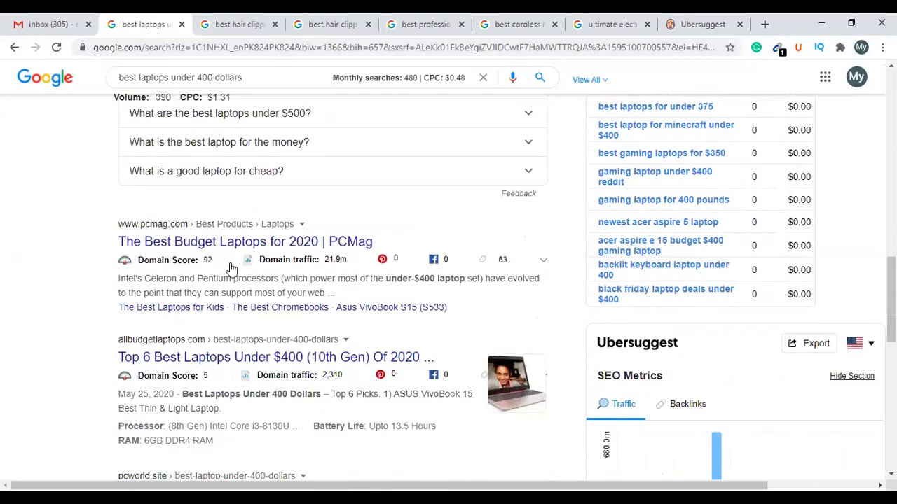
{"action": "scroll", "coordinate": [231, 269], "scroll_direction": "down", "scroll_amount": 3}
{"action": "scroll", "coordinate": [227, 353], "scroll_direction": "down", "scroll_amount": 1}
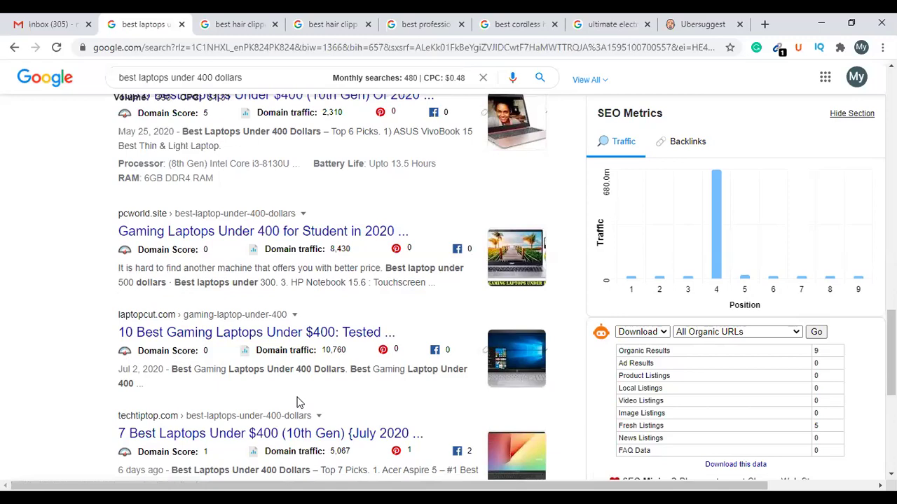
{"action": "scroll", "coordinate": [210, 428], "scroll_direction": "down", "scroll_amount": 1}
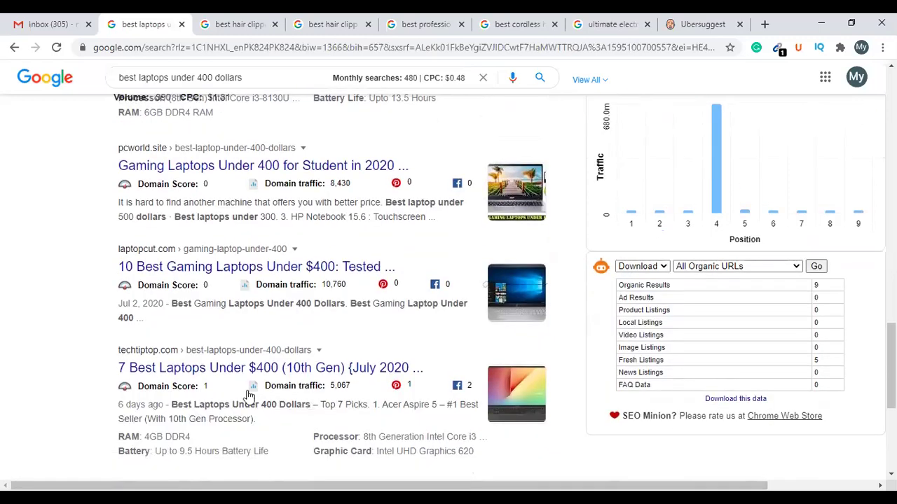
{"action": "scroll", "coordinate": [517, 327], "scroll_direction": "down", "scroll_amount": 4}
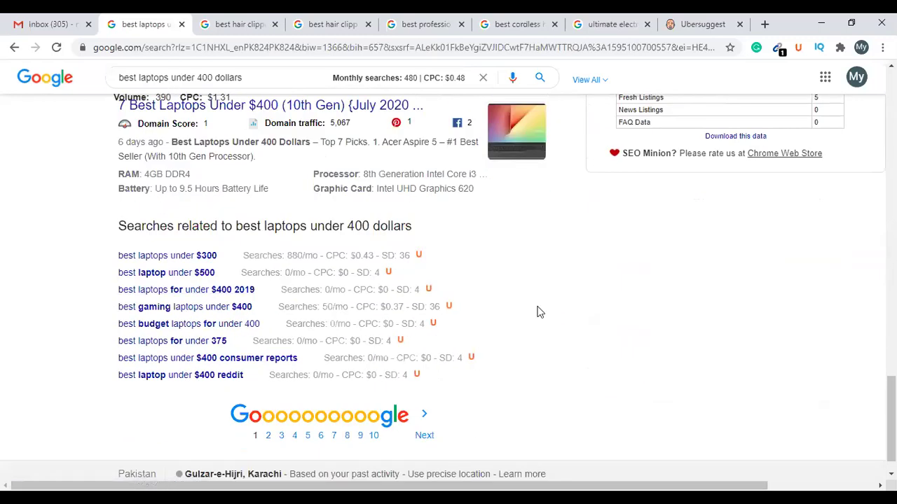
{"action": "scroll", "coordinate": [406, 282], "scroll_direction": "up", "scroll_amount": 10}
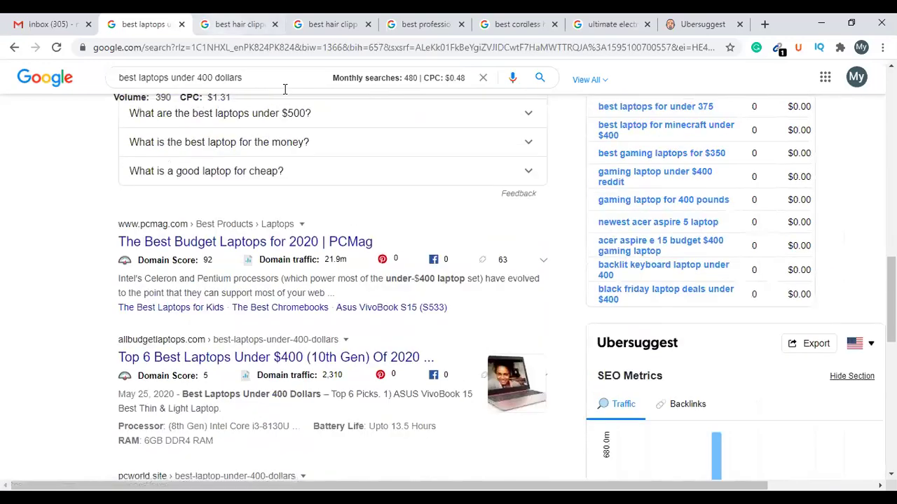
{"action": "scroll", "coordinate": [414, 130], "scroll_direction": "up", "scroll_amount": 5}
{"action": "scroll", "coordinate": [415, 129], "scroll_direction": "up", "scroll_amount": 8}
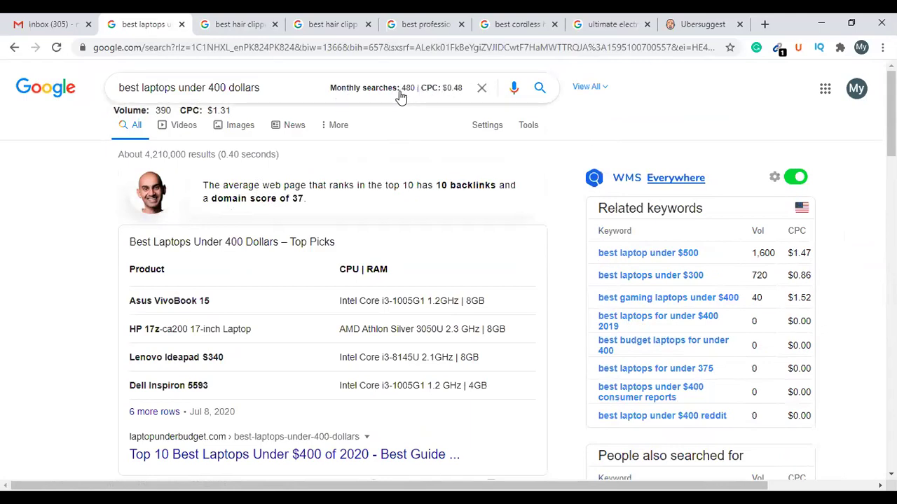
{"action": "scroll", "coordinate": [407, 179], "scroll_direction": "down", "scroll_amount": 7}
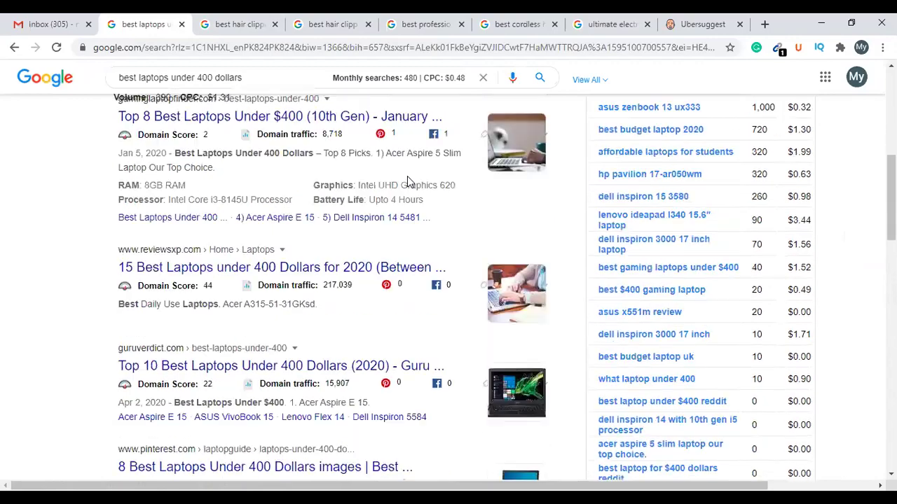
{"action": "scroll", "coordinate": [409, 181], "scroll_direction": "down", "scroll_amount": 7}
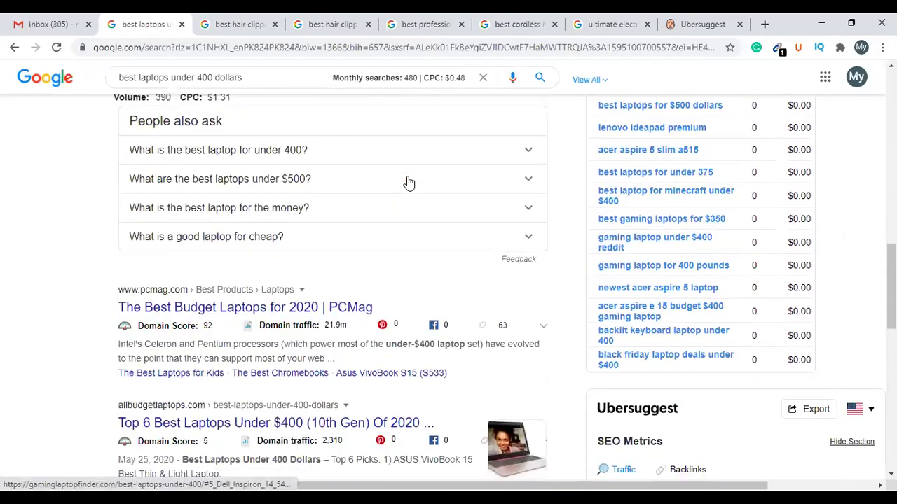
{"action": "scroll", "coordinate": [408, 182], "scroll_direction": "down", "scroll_amount": 4}
{"action": "scroll", "coordinate": [409, 181], "scroll_direction": "up", "scroll_amount": 15}
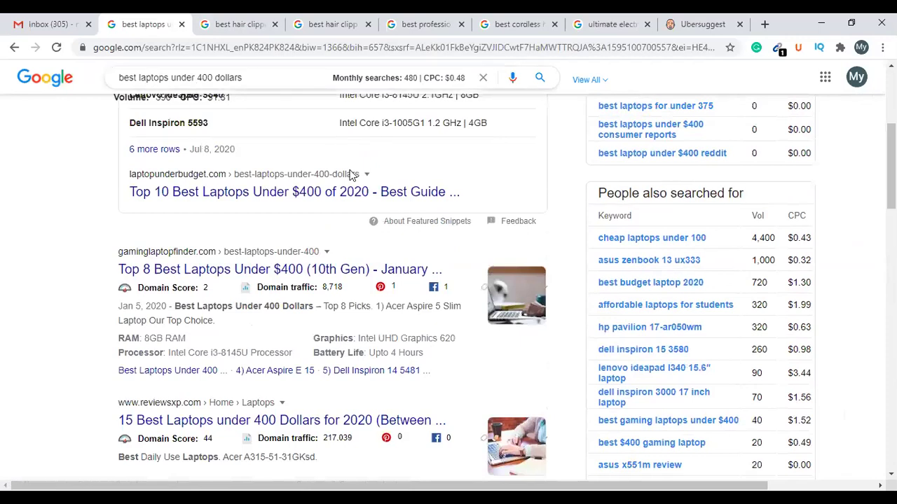
{"action": "scroll", "coordinate": [356, 178], "scroll_direction": "up", "scroll_amount": 4}
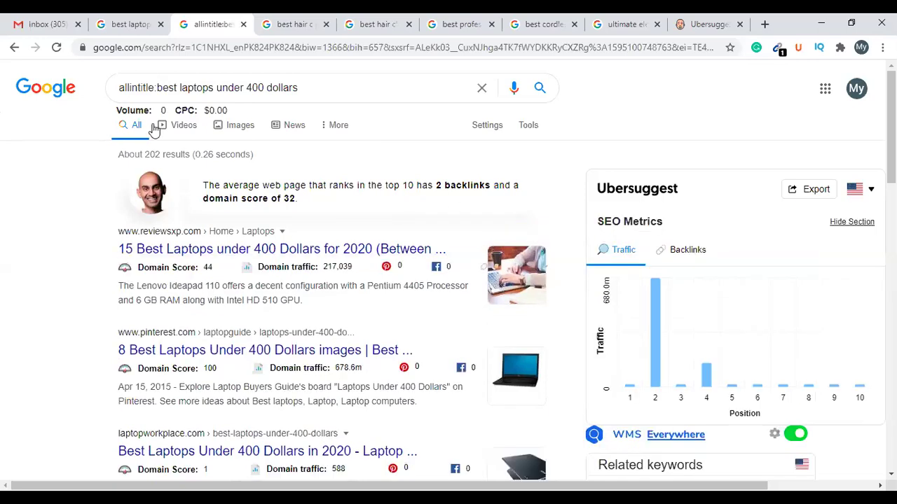
- Compare the plain keyword search with the allintitle search, highlighting the "allintitle:" operator in the query
{"action": "left_click", "coordinate": [142, 28]}
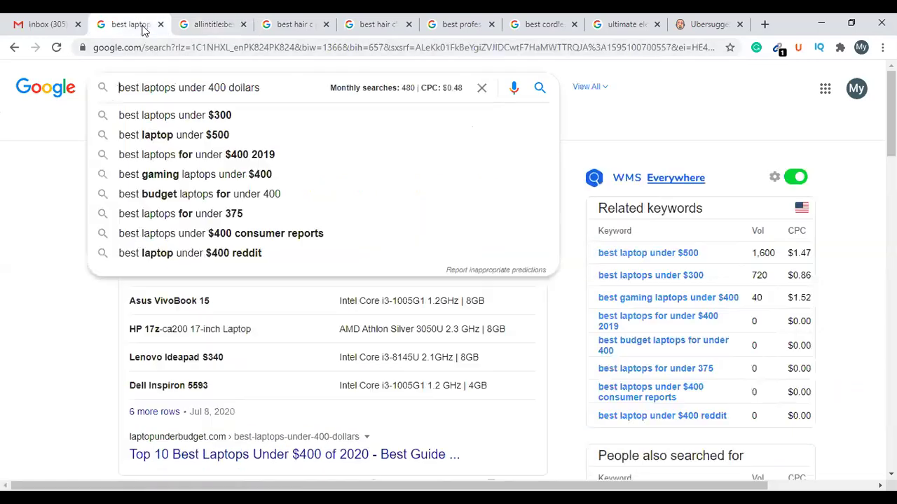
{"action": "left_click", "coordinate": [623, 97]}
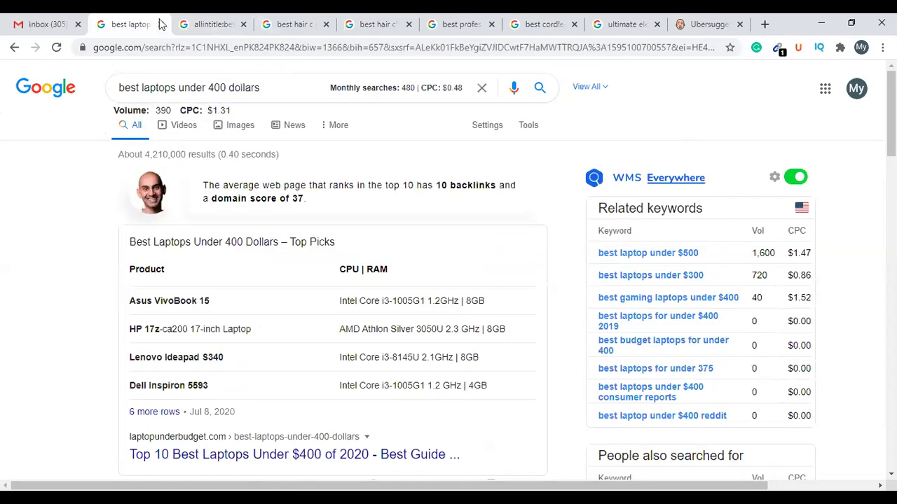
{"action": "left_click", "coordinate": [198, 24]}
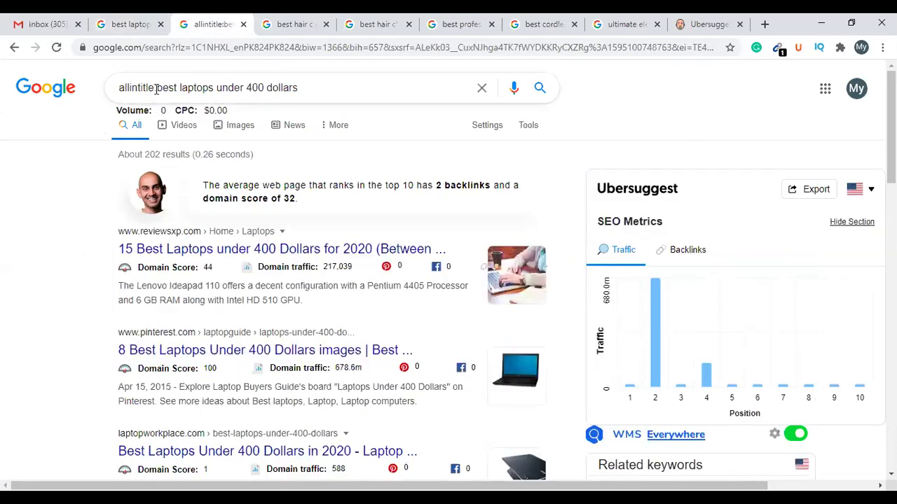
{"action": "left_click_drag", "start_coordinate": [157, 88], "coordinate": [112, 92]}
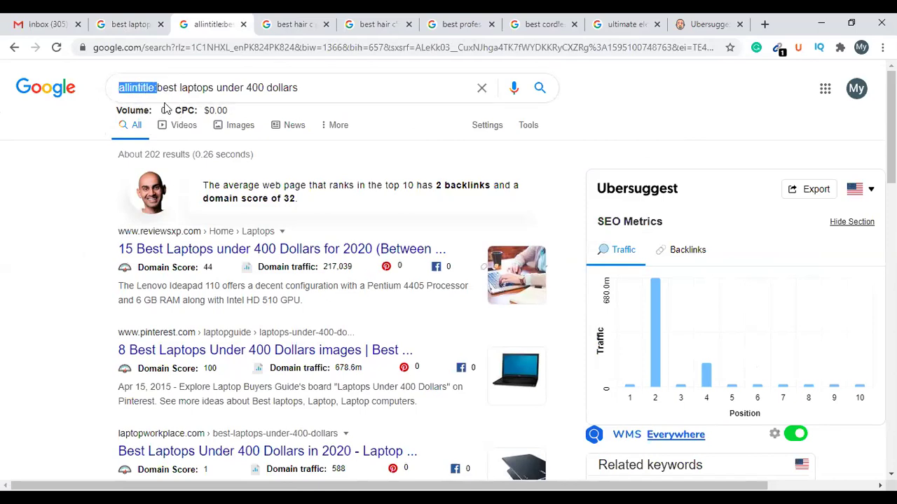
{"action": "left_click", "coordinate": [593, 117]}
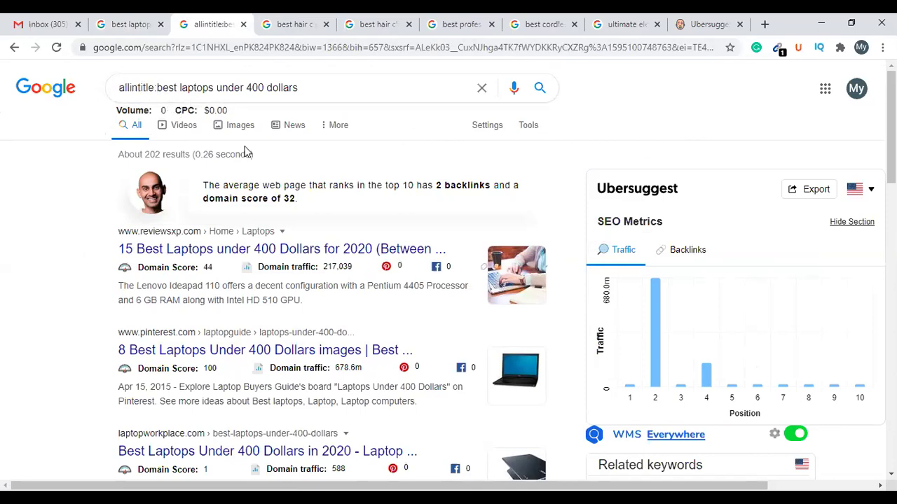
- Open page 5 of the "allintitle:best laptops under 400 dollars" results and review its listings and result count
{"action": "scroll", "coordinate": [175, 169], "scroll_direction": "down", "scroll_amount": 15}
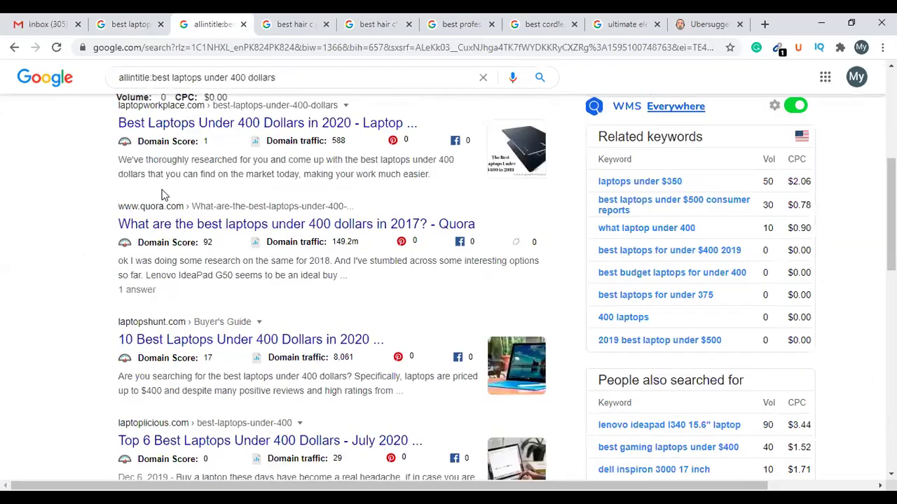
{"action": "left_click", "coordinate": [334, 405]}
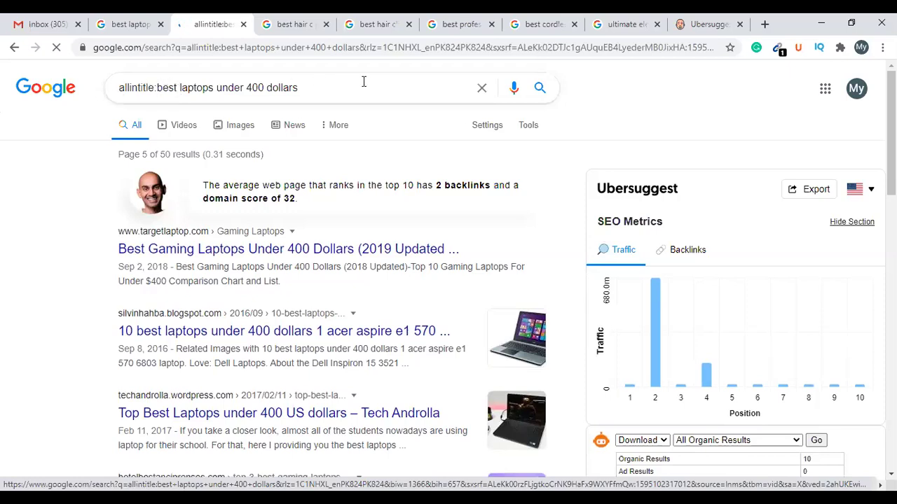
{"action": "scroll", "coordinate": [411, 290], "scroll_direction": "down", "scroll_amount": 5}
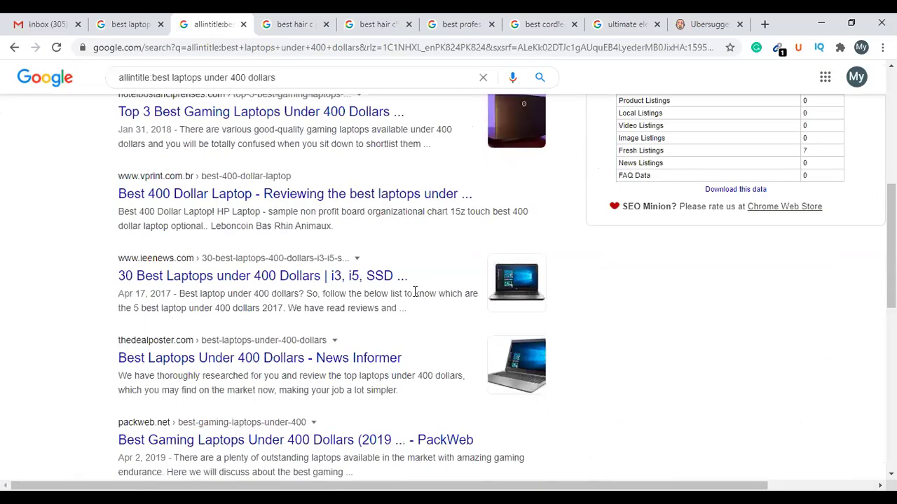
{"action": "scroll", "coordinate": [415, 291], "scroll_direction": "down", "scroll_amount": 8}
{"action": "scroll", "coordinate": [397, 344], "scroll_direction": "up", "scroll_amount": 5}
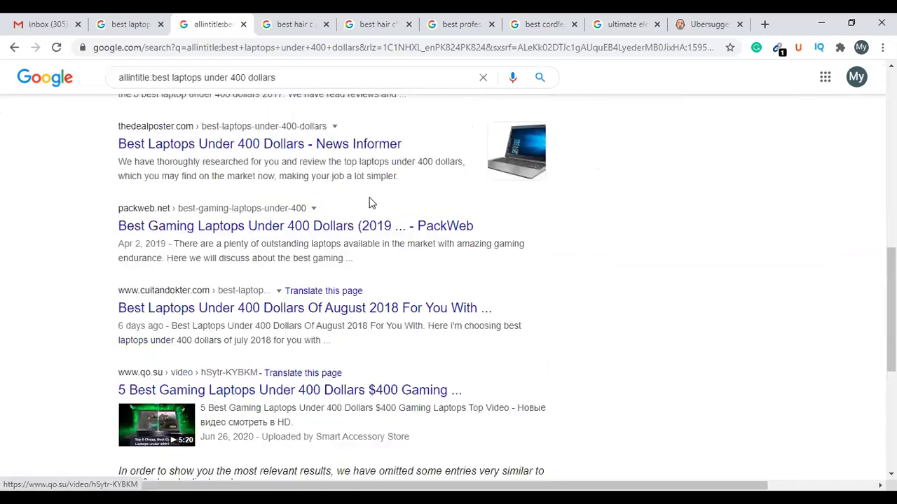
{"action": "scroll", "coordinate": [371, 203], "scroll_direction": "up", "scroll_amount": 10}
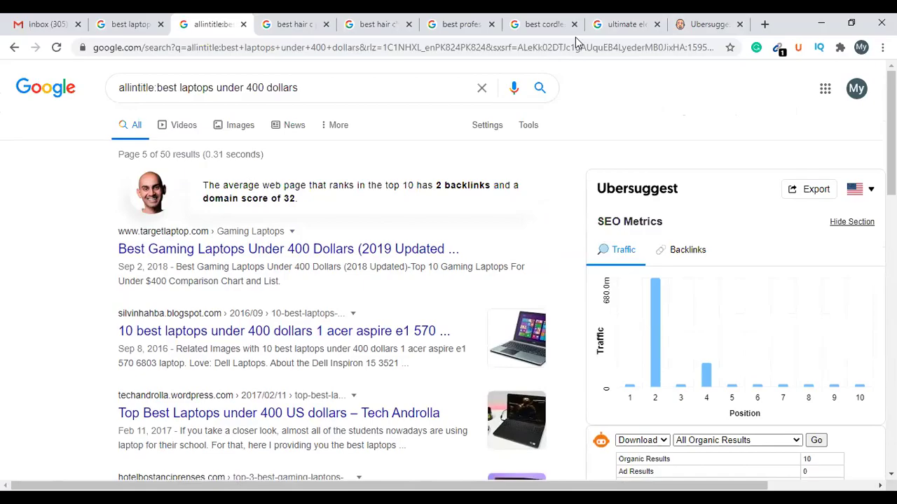
- Switch to the Excel workbook and review the Allintitle and Search Volume entries for "best laptops under 400 dollars"
{"action": "key", "text": "alt+Tab"}
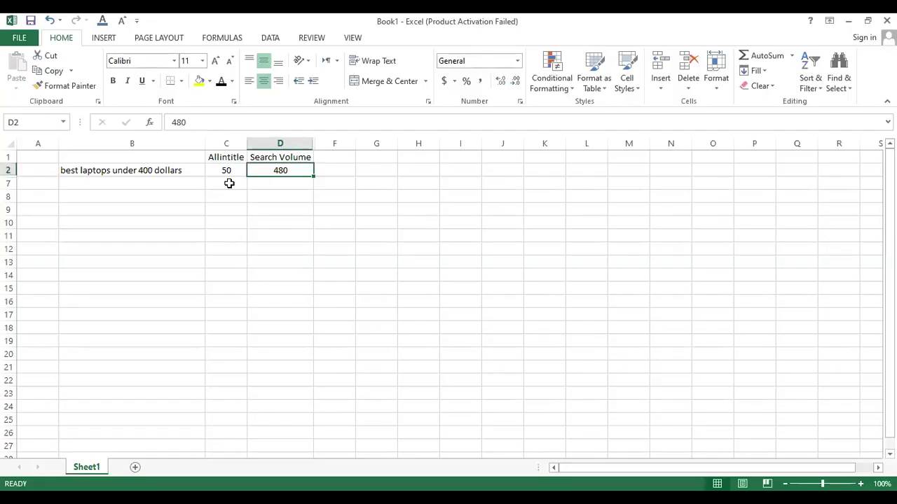
{"action": "left_click", "coordinate": [181, 170]}
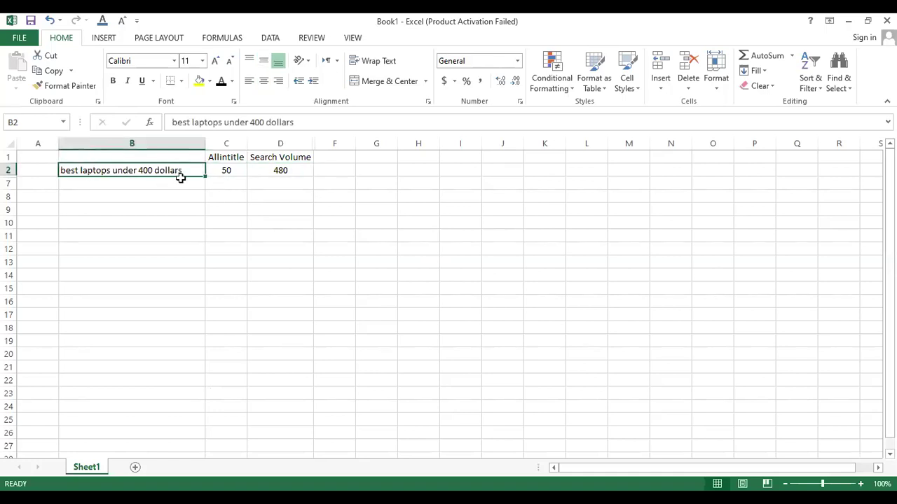
{"action": "left_click", "coordinate": [214, 171]}
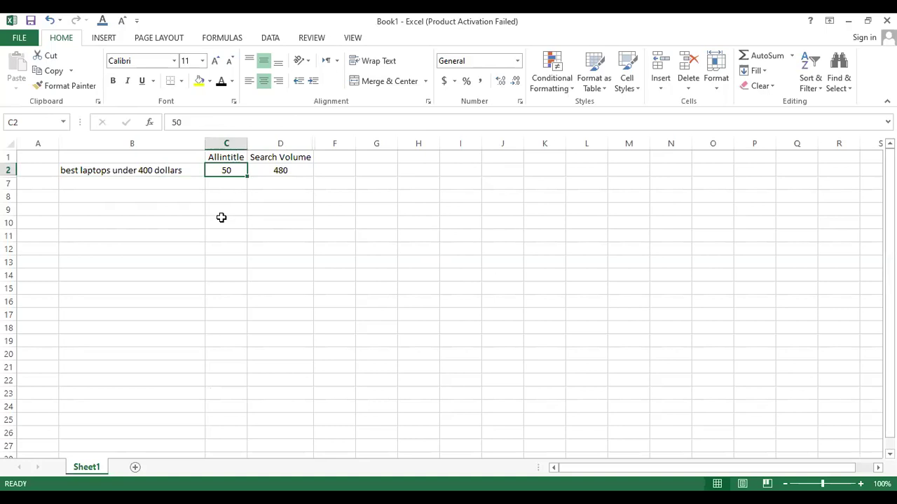
{"action": "left_click", "coordinate": [268, 170]}
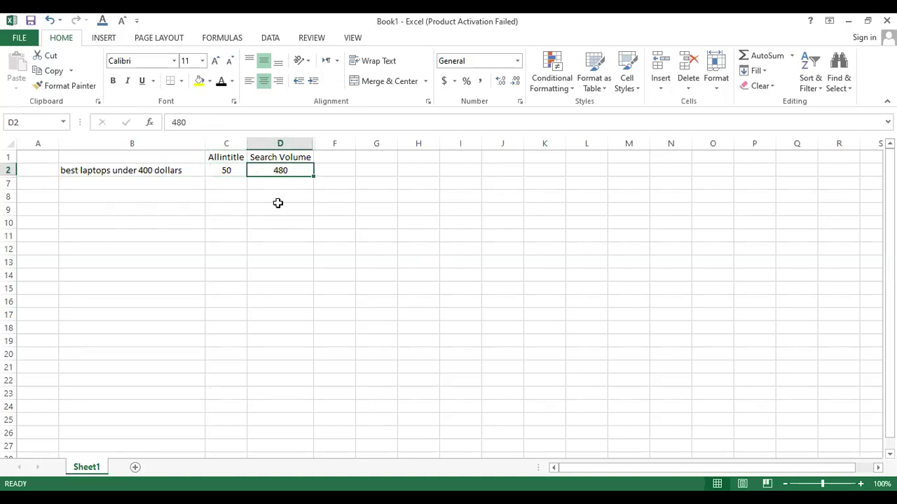
{"action": "left_click", "coordinate": [322, 173]}
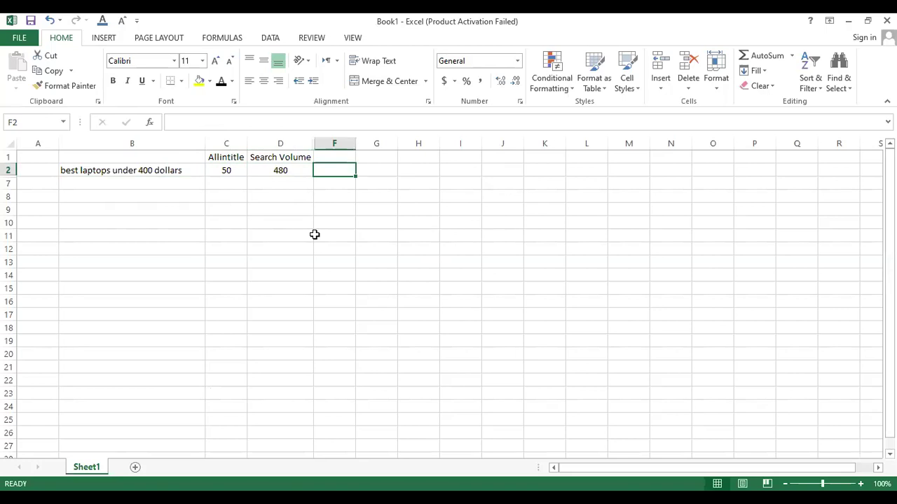
{"action": "left_click", "coordinate": [226, 173]}
{"action": "left_click", "coordinate": [266, 172]}
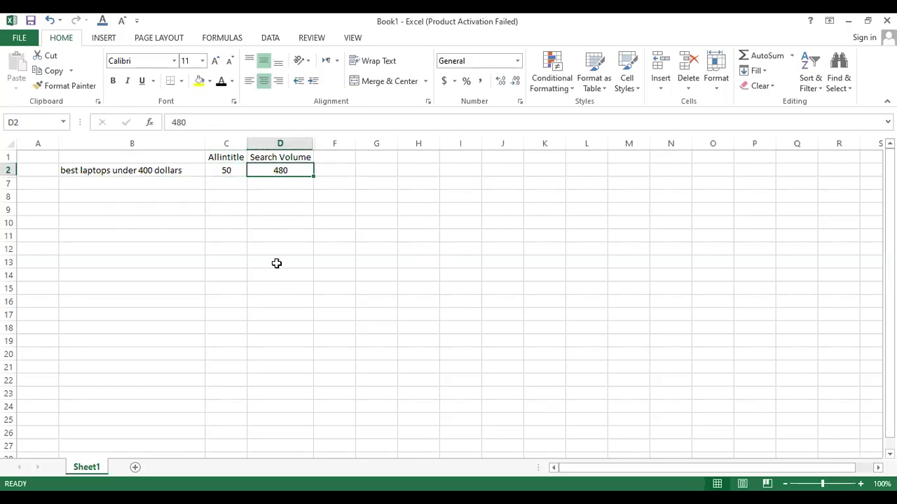
- Unhide the hidden KGR column E and rows 3 to 6 across the whole sheet
{"action": "left_click", "coordinate": [10, 139]}
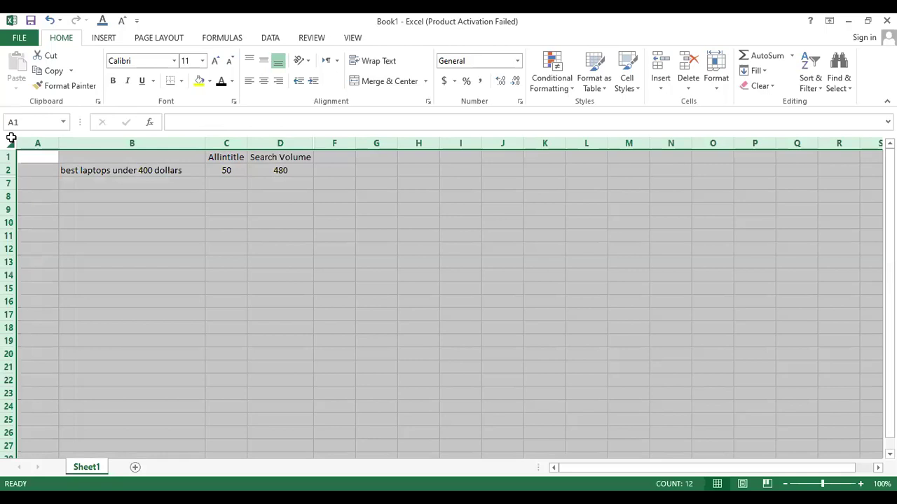
{"action": "right_click", "coordinate": [11, 138]}
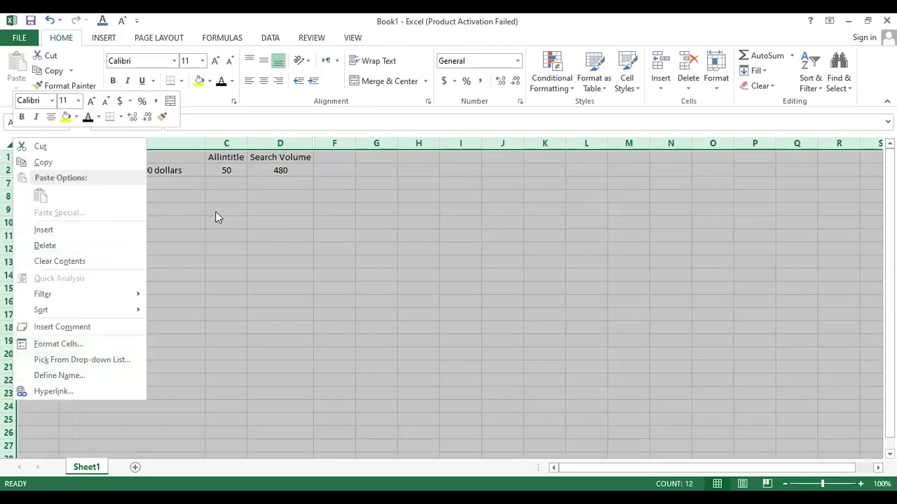
{"action": "key", "text": "Escape"}
{"action": "right_click", "coordinate": [107, 143]}
{"action": "left_click", "coordinate": [151, 334]}
{"action": "right_click", "coordinate": [10, 187]}
{"action": "left_click", "coordinate": [52, 379]}
{"action": "left_click", "coordinate": [226, 235]}
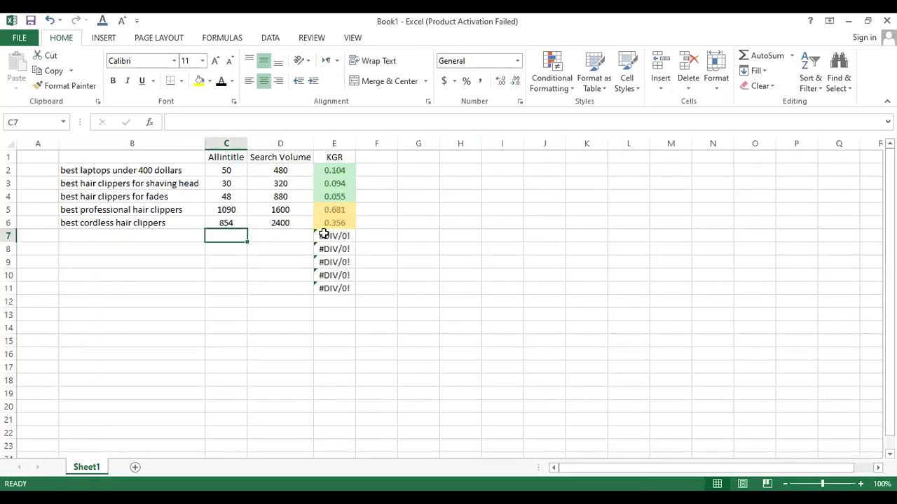
- Inspect the KGR formula in cell E2 and the cells it refers to
{"action": "left_click_drag", "start_coordinate": [164, 170], "coordinate": [332, 170]}
{"action": "double_click", "coordinate": [333, 170]}
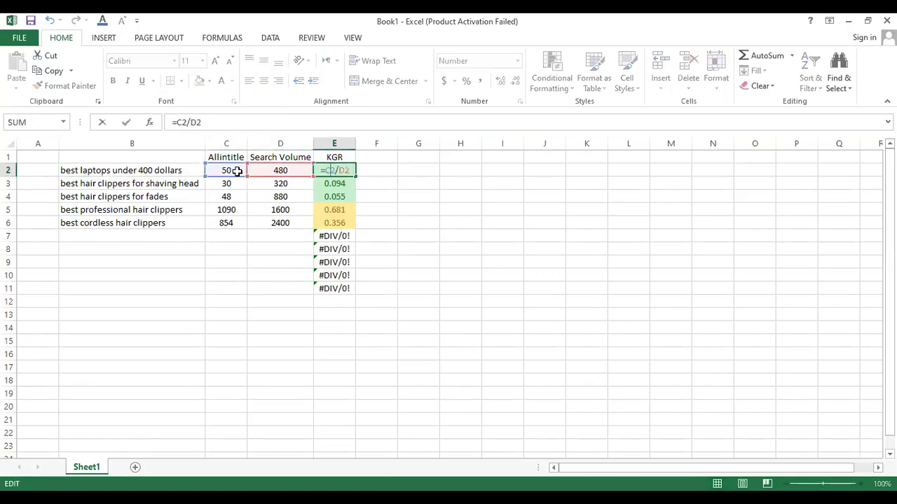
{"action": "left_click", "coordinate": [381, 186]}
{"action": "left_click", "coordinate": [352, 170]}
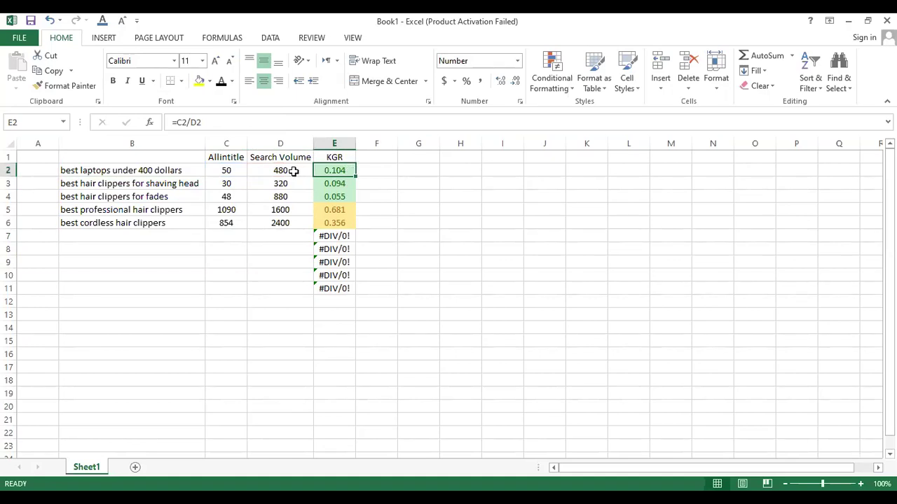
- Compare the search volumes and KGR values of the three green-marked keywords with the two yellow-marked ones
{"action": "left_click_drag", "start_coordinate": [329, 175], "coordinate": [277, 185]}
{"action": "left_click_drag", "start_coordinate": [155, 197], "coordinate": [284, 197]}
{"action": "left_click_drag", "start_coordinate": [235, 180], "coordinate": [290, 194]}
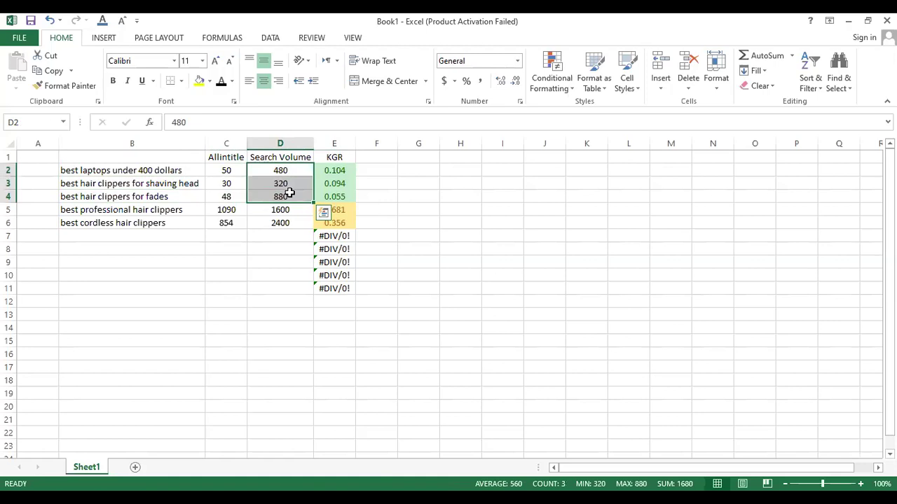
{"action": "left_click_drag", "start_coordinate": [287, 184], "coordinate": [293, 197]}
{"action": "left_click_drag", "start_coordinate": [329, 173], "coordinate": [332, 197]}
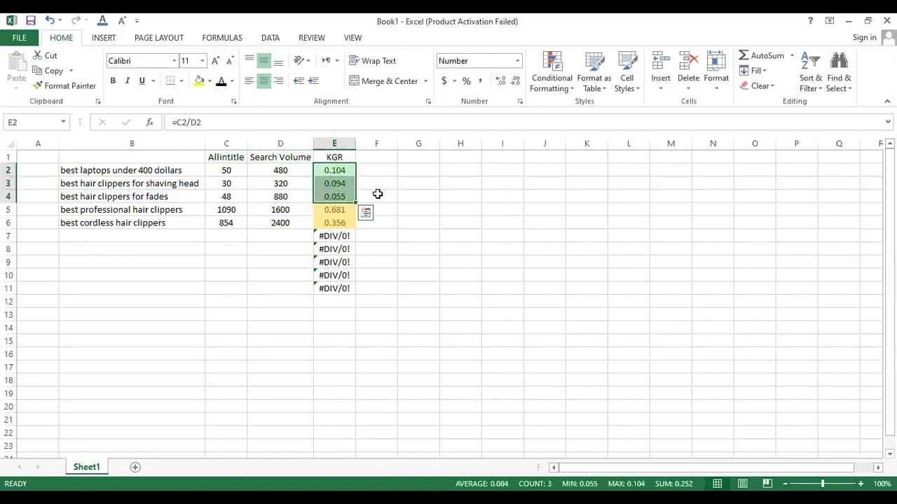
{"action": "left_click_drag", "start_coordinate": [346, 207], "coordinate": [345, 223]}
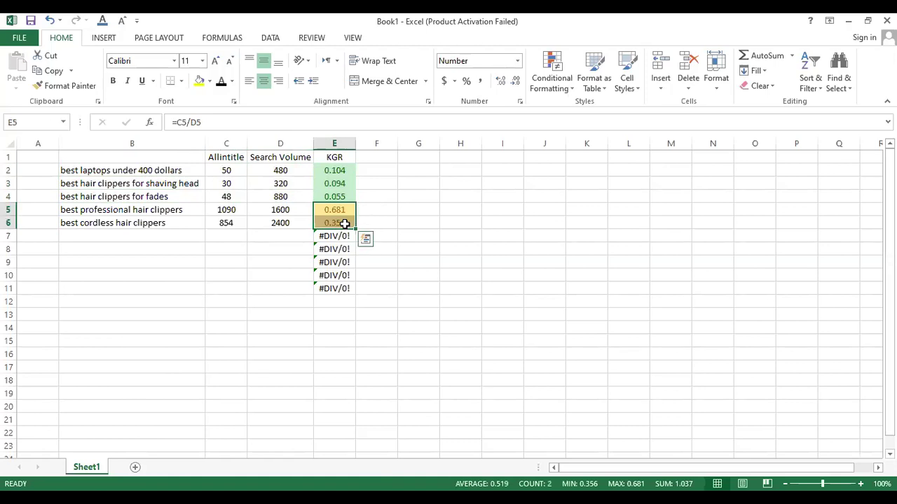
{"action": "left_click_drag", "start_coordinate": [236, 206], "coordinate": [136, 224]}
{"action": "left_click_drag", "start_coordinate": [351, 169], "coordinate": [347, 196]}
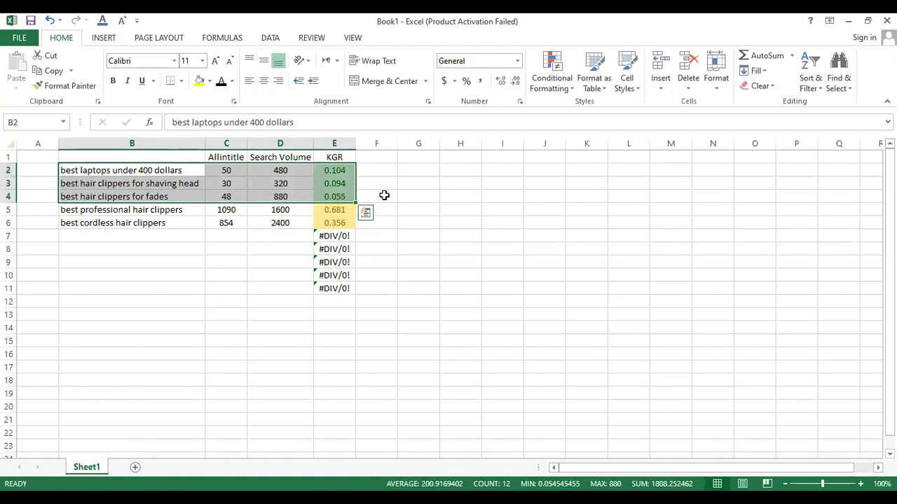
- Review the full keyword table, going over the Allintitle, Search Volume and KGR entries of all five keywords in rows 2 to 6
{"action": "left_click", "coordinate": [389, 194]}
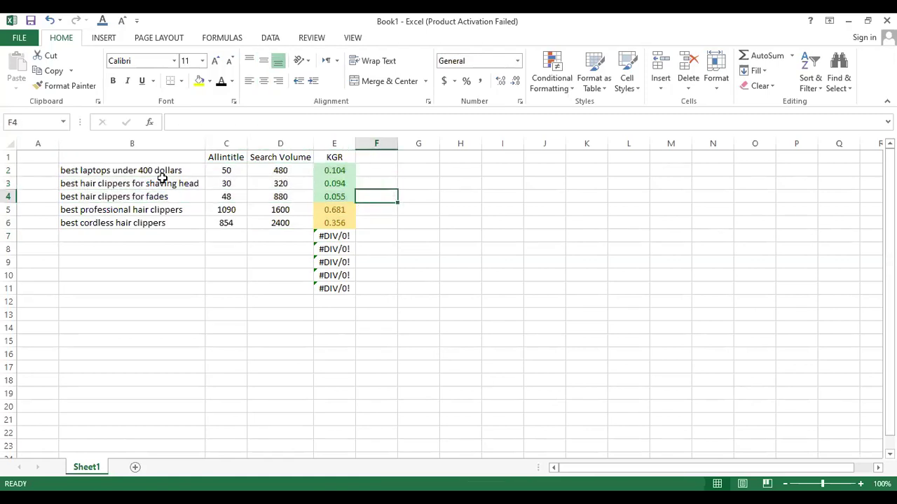
{"action": "left_click_drag", "start_coordinate": [164, 157], "coordinate": [335, 286]}
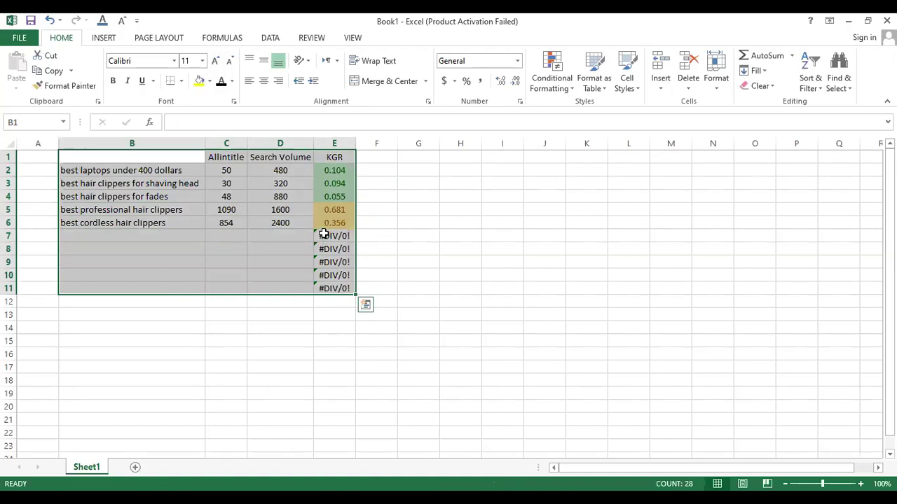
{"action": "left_click_drag", "start_coordinate": [334, 175], "coordinate": [342, 196]}
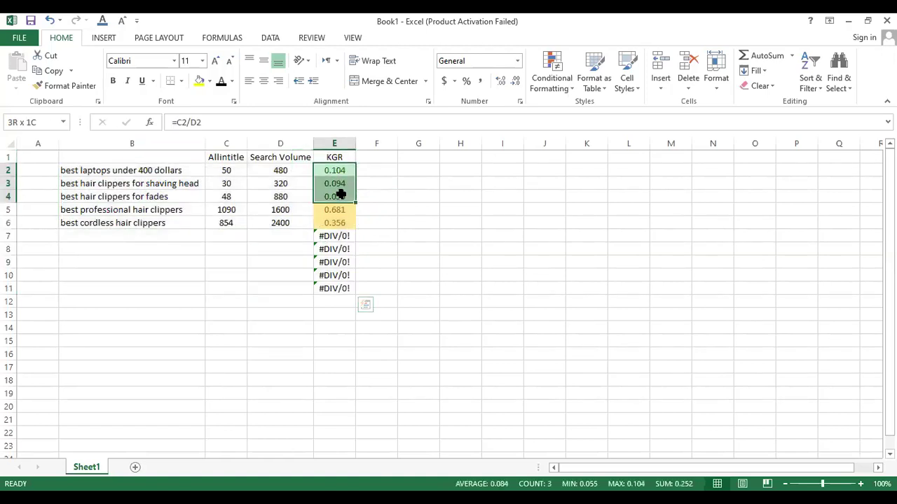
{"action": "left_click_drag", "start_coordinate": [342, 229], "coordinate": [154, 217]}
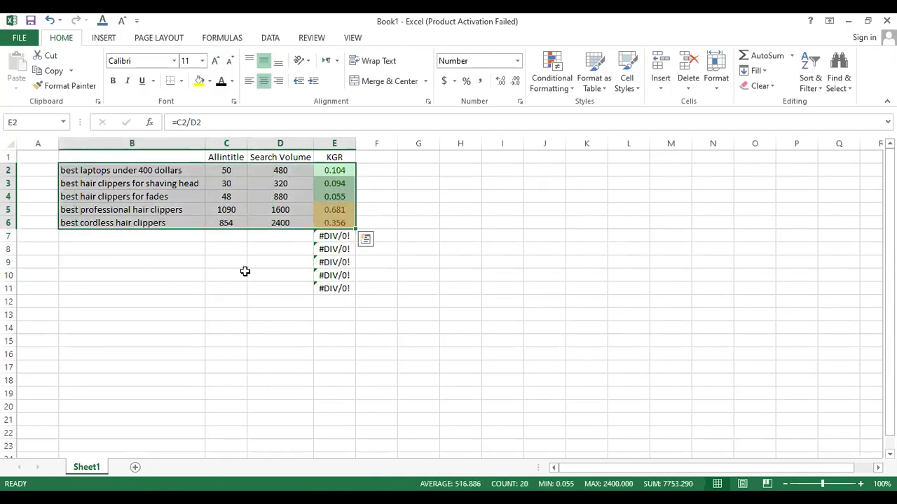
{"action": "left_click", "coordinate": [262, 243]}
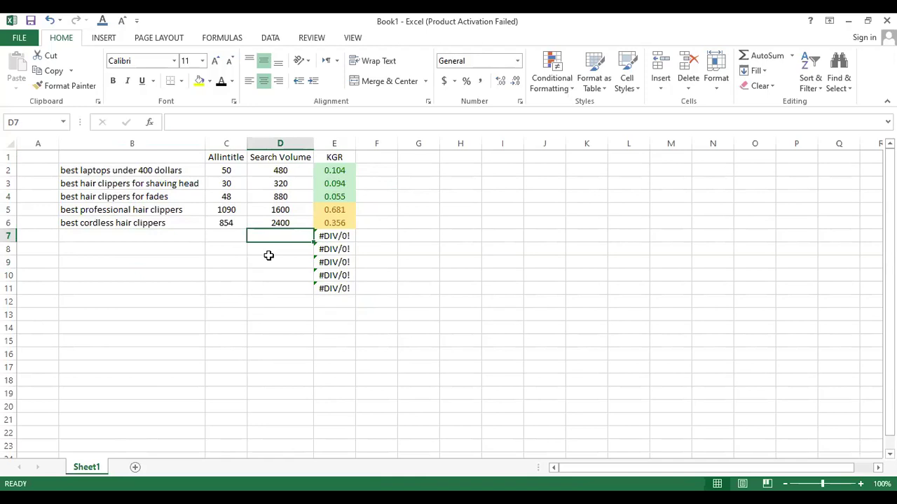
{"action": "left_click_drag", "start_coordinate": [195, 170], "coordinate": [352, 284]}
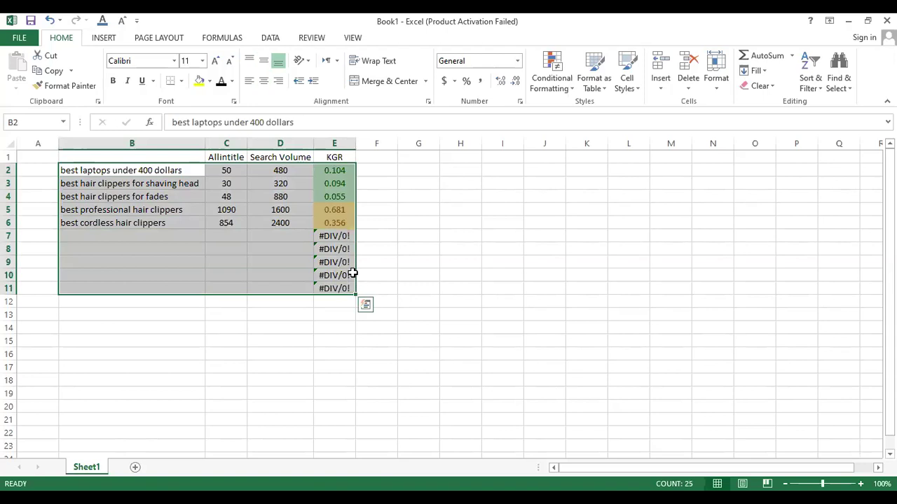
{"action": "left_click_drag", "start_coordinate": [184, 173], "coordinate": [295, 222]}
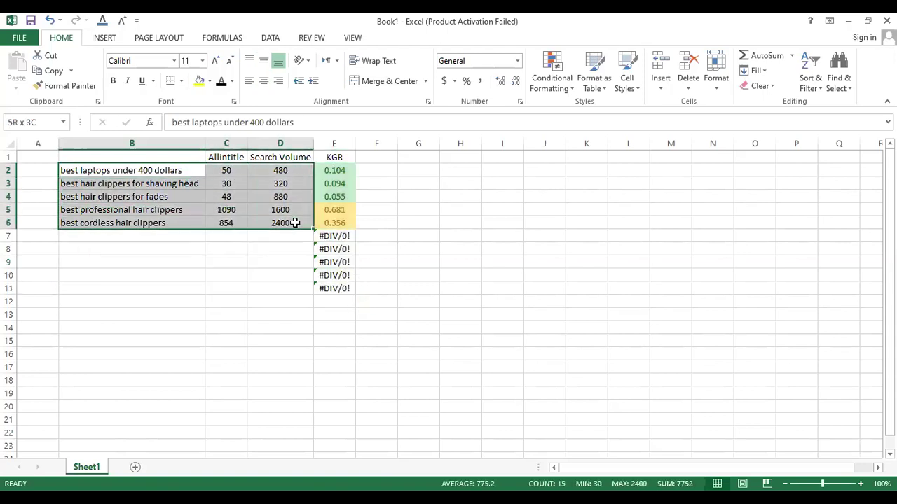
{"action": "left_click", "coordinate": [363, 274]}
{"action": "left_click", "coordinate": [380, 232]}
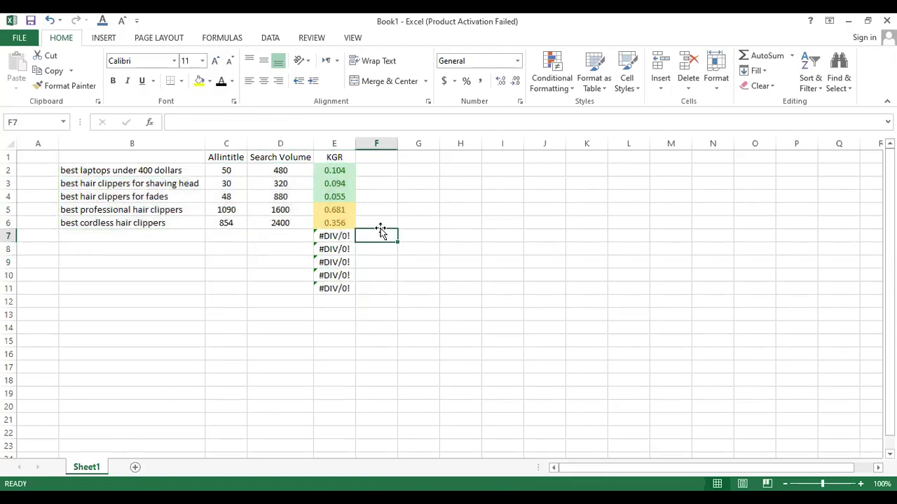